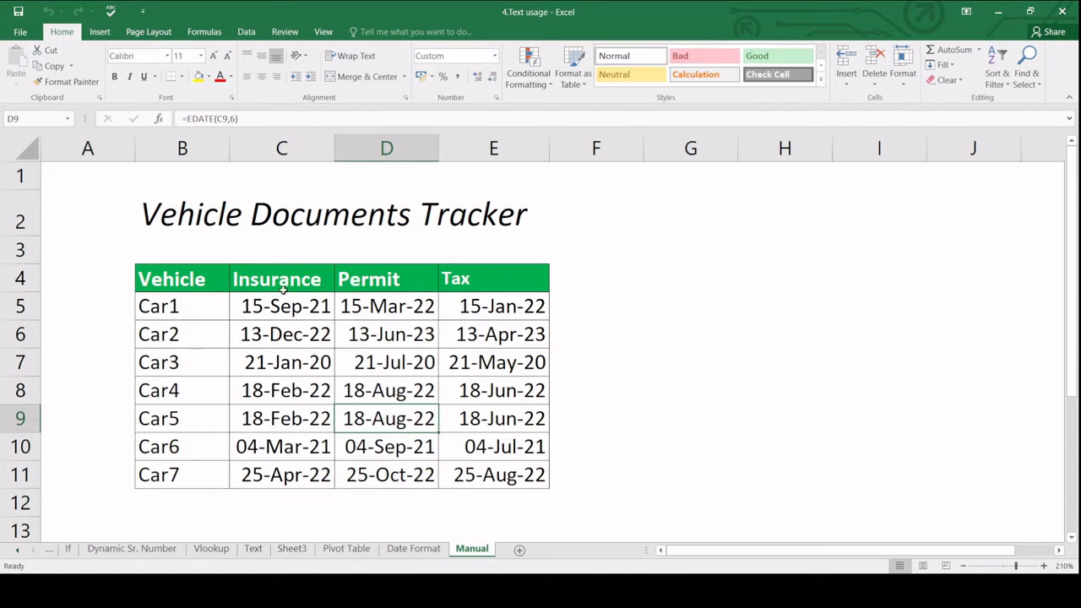
Turn on filters for the table's header row (row 4) on the Manual sheet.
left_click(282, 284)
key("shift+space")
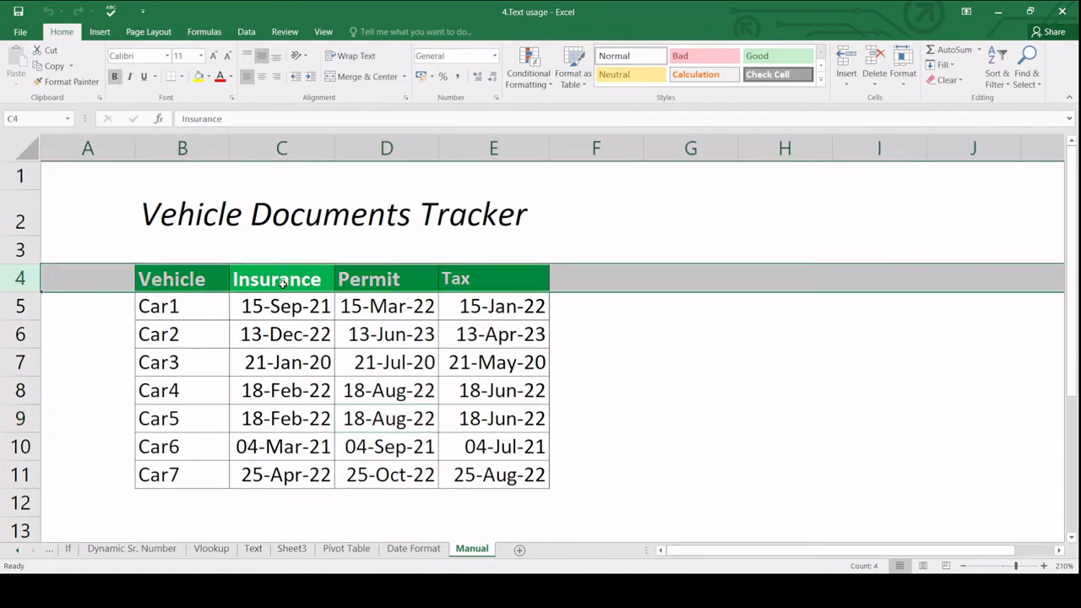
key("ctrl+shift+l")
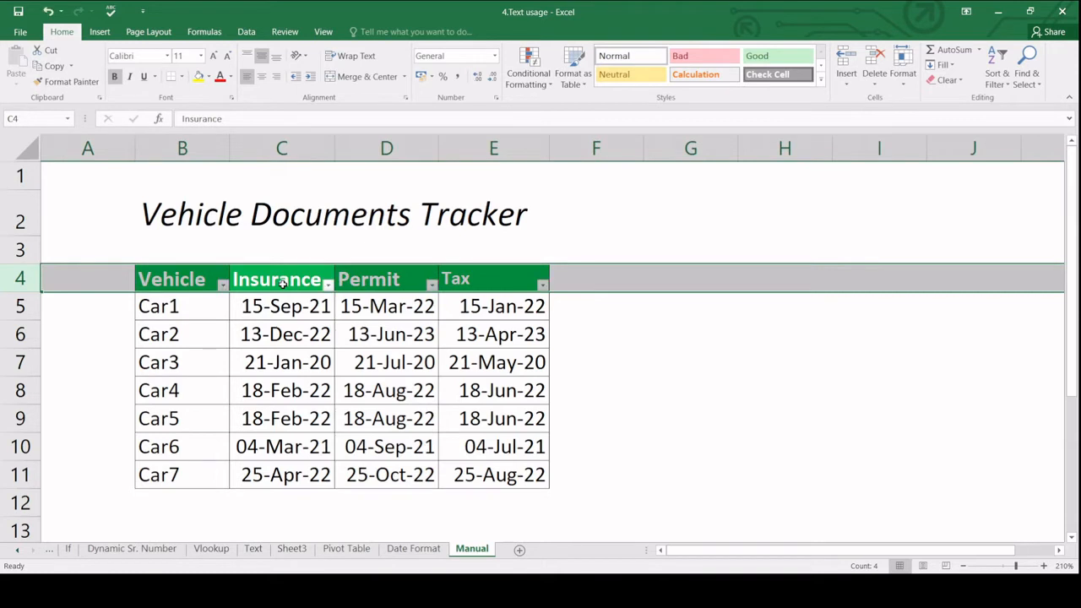
Filter the Tax column to show only the past dates 15-Jan-22, 21-May-20 and 04-Jul-21.
key("Right")
key("Left")
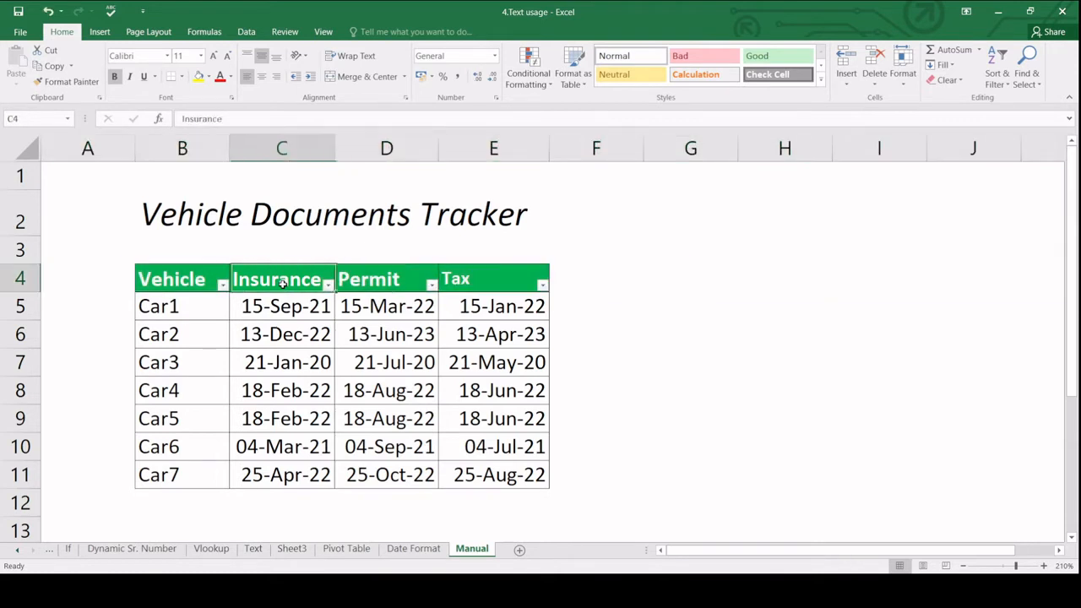
key("Down")
key("Left")
key("Right")
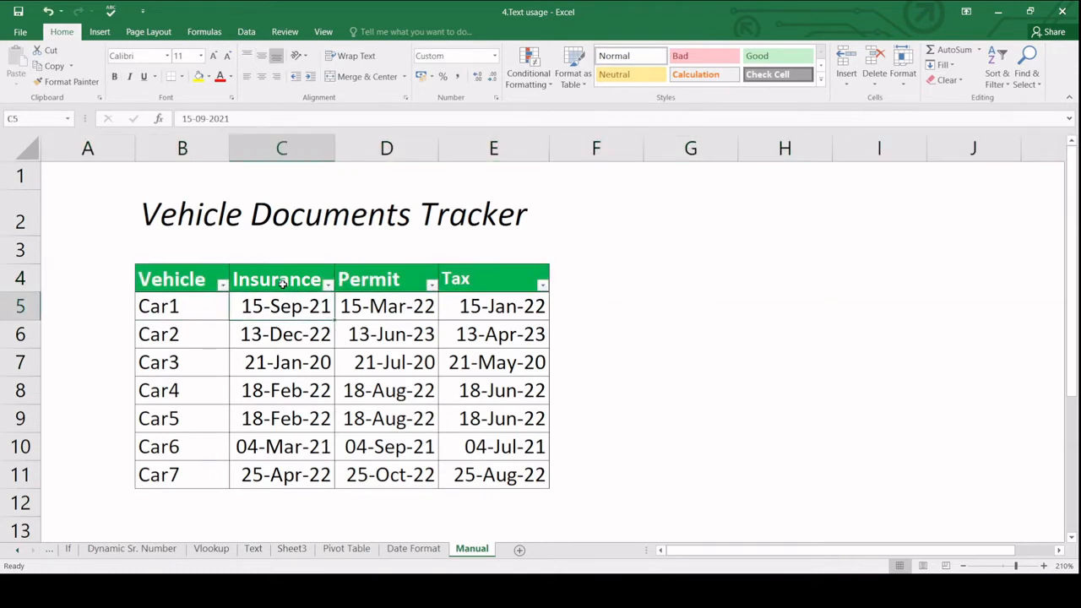
key("Up")
key("Right")
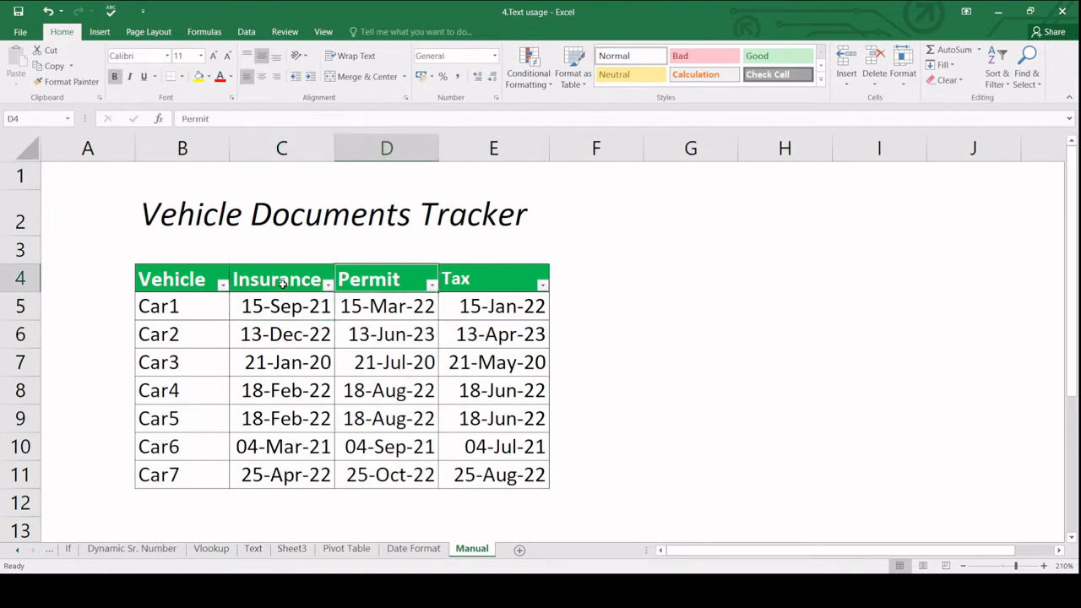
key("Right")
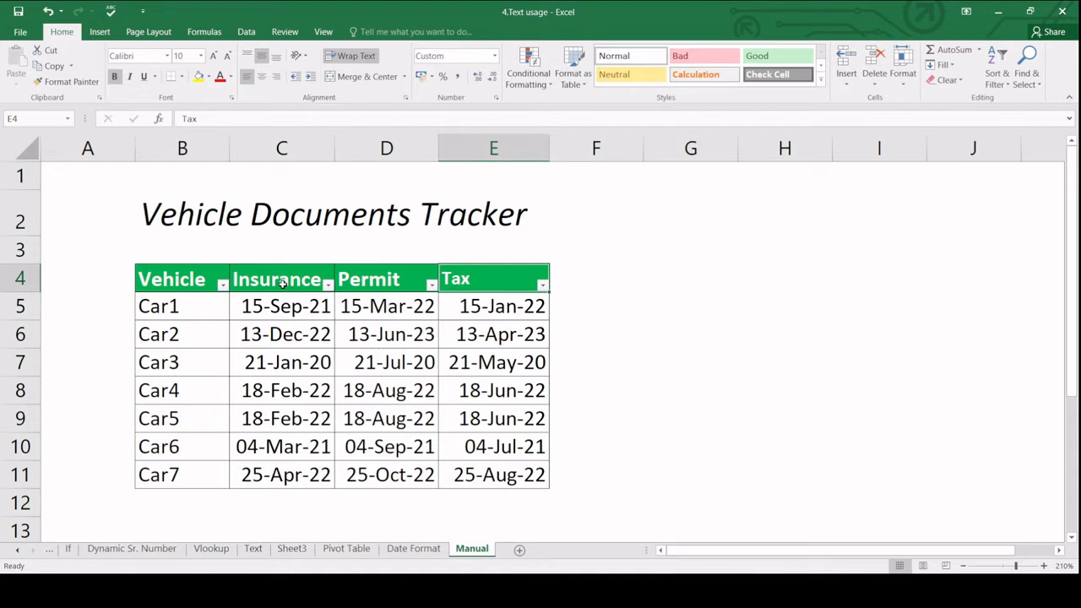
key("Down")
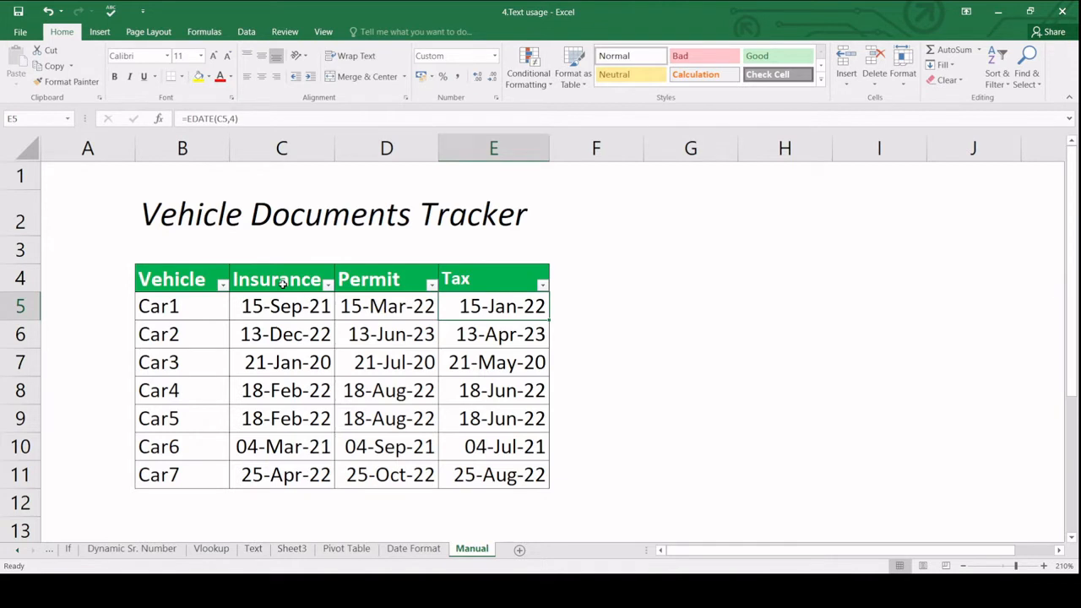
key("Up")
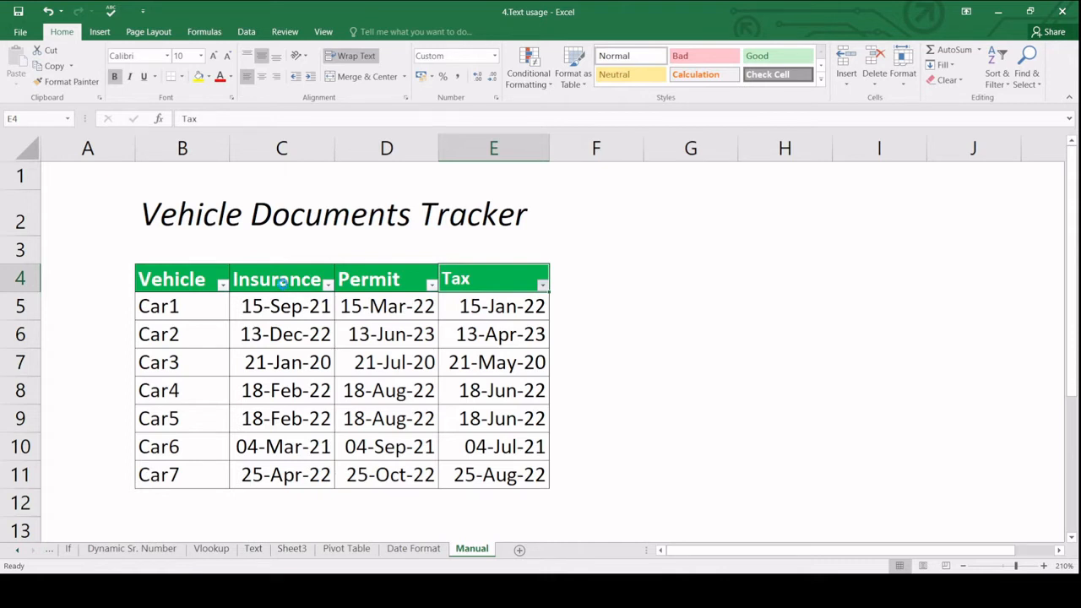
Fill the filtered Tax dates for Car1, Car3 and Car6 with red.
key("Down")
key("shift+Down")
key("shift+Down")
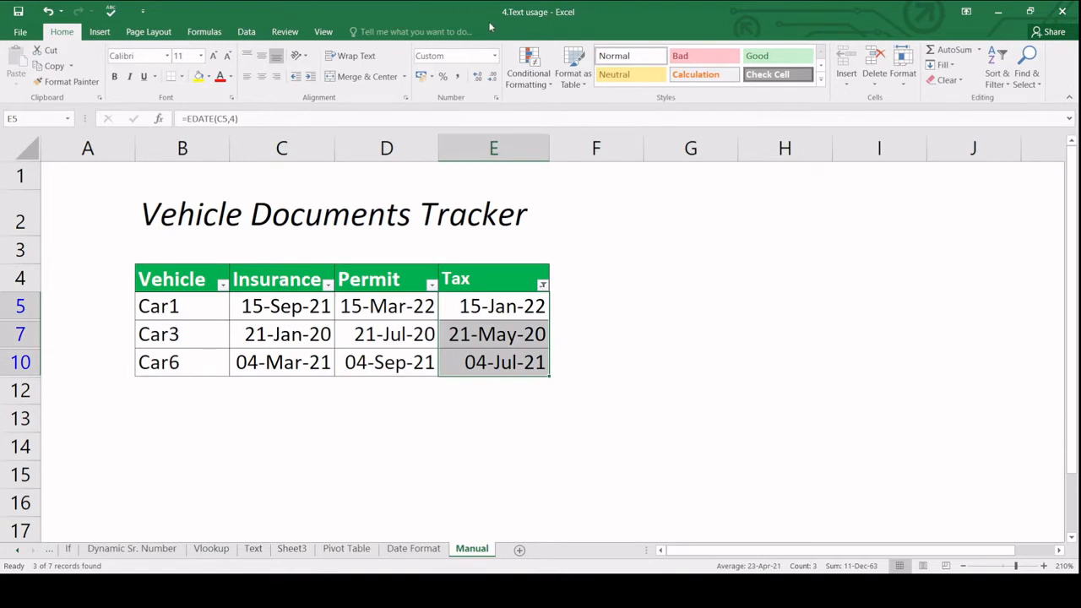
left_click(208, 79)
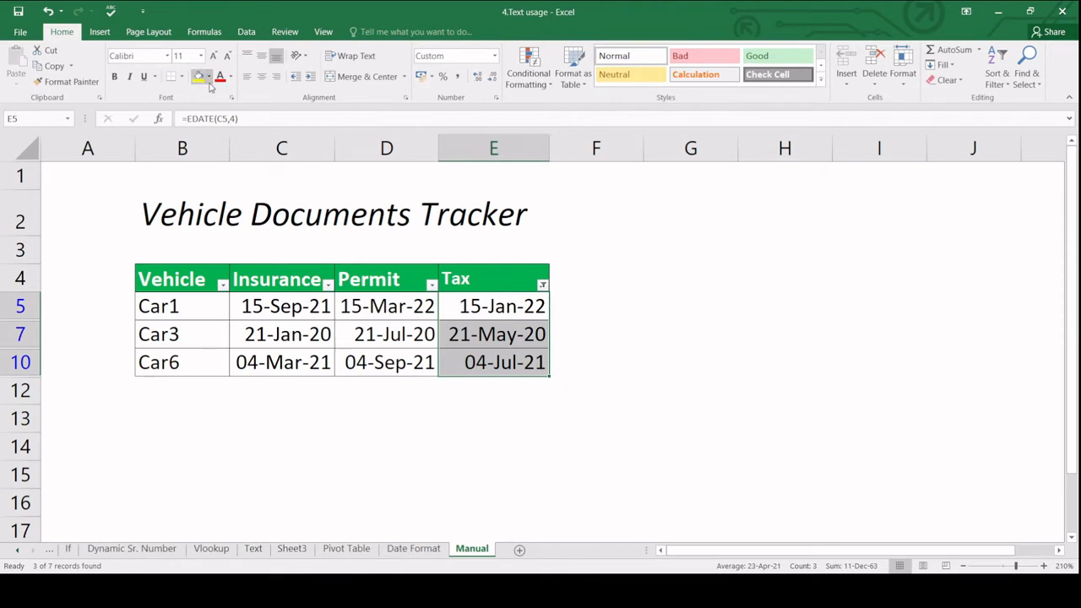
left_click(215, 189)
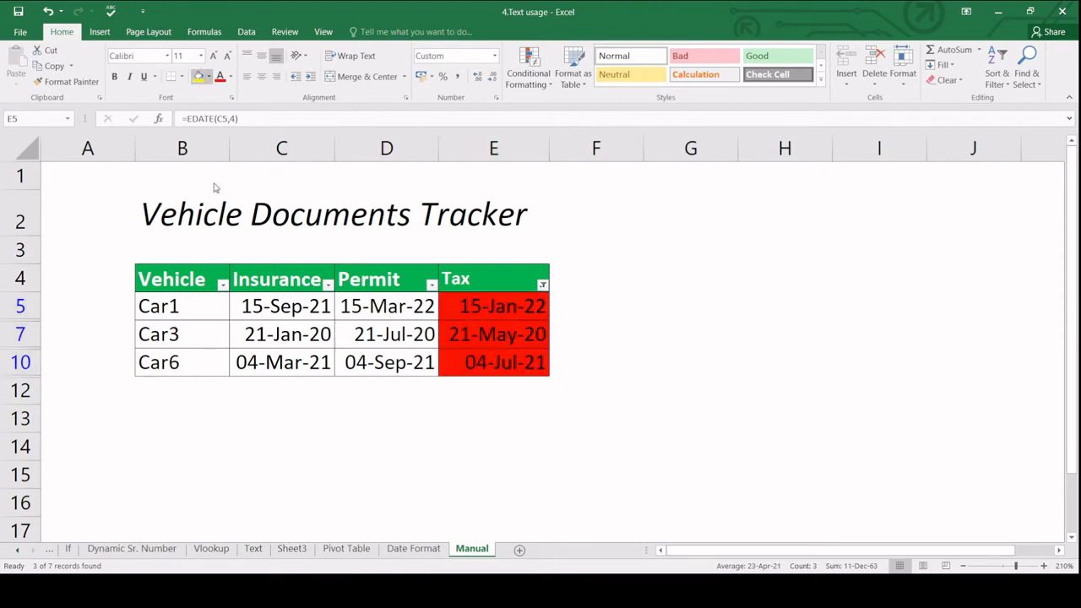
left_click(213, 190)
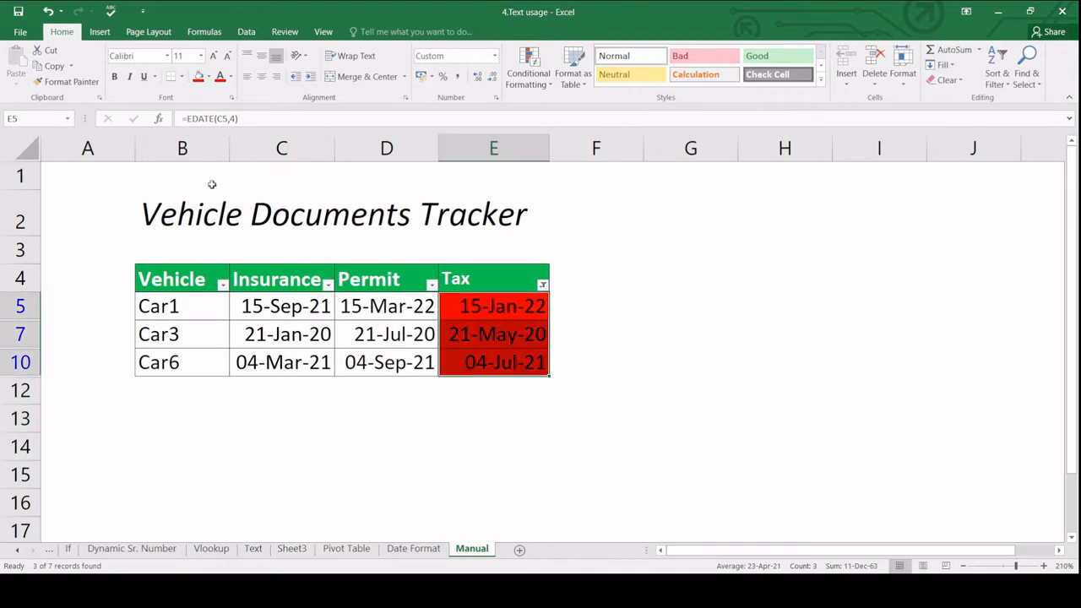
Clear the filter on the Tax column.
left_click(443, 359)
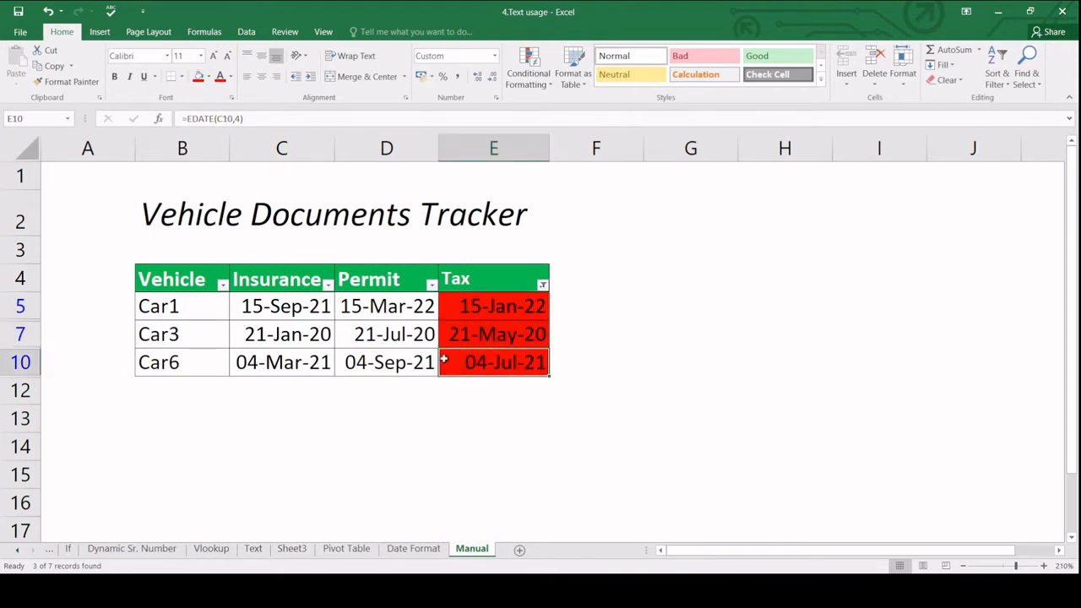
key("Up")
key("Up")
key("Up")
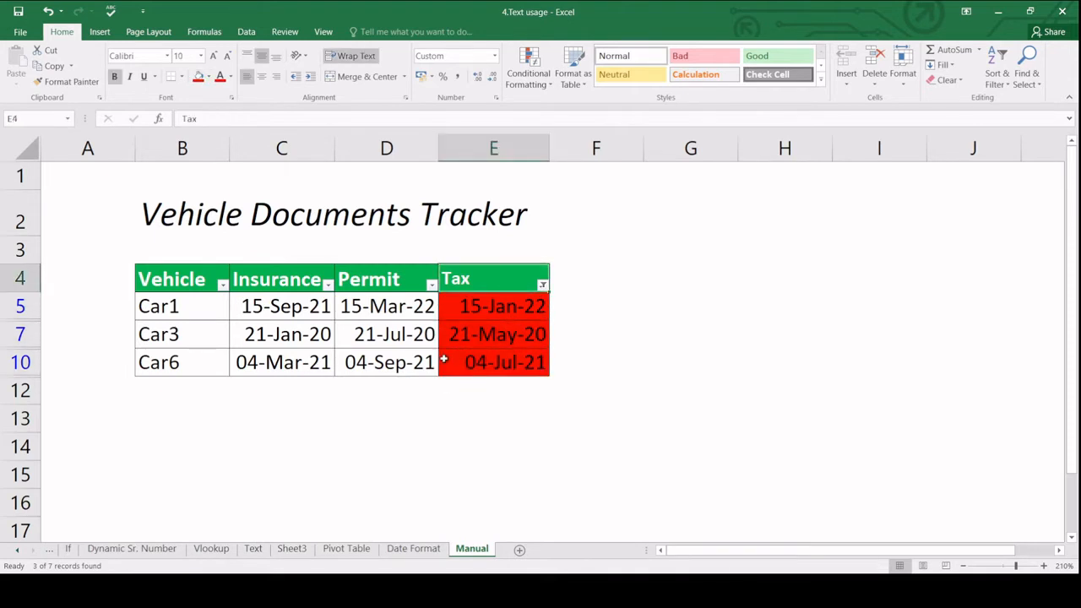
key("c")
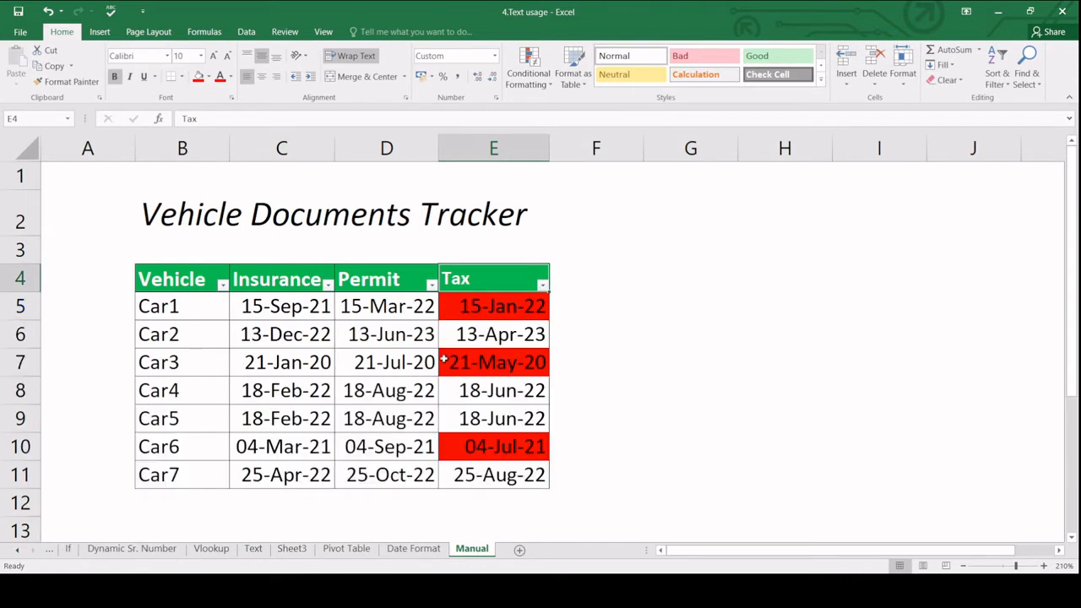
On the Date Format sheet, try a formula-based conditional formatting rule that references C5 for the dates in C5:E11.
key("Left")
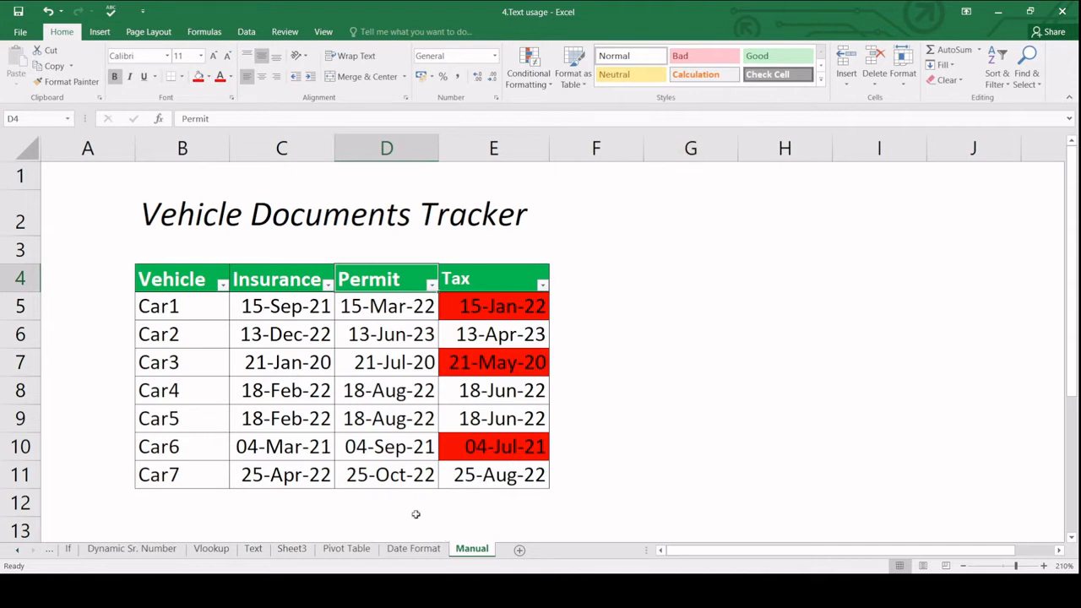
left_click(413, 549)
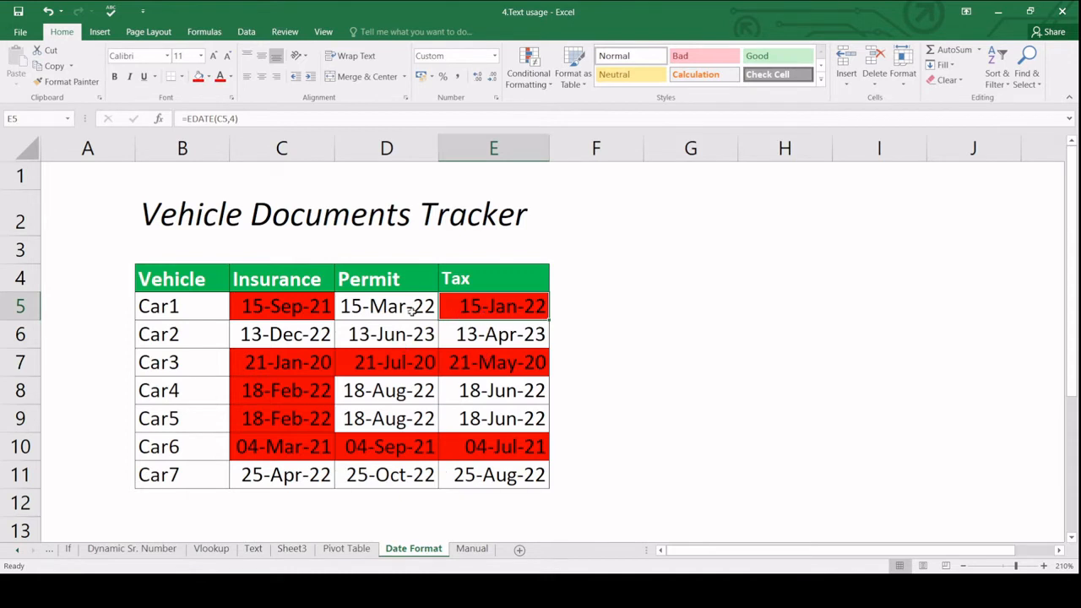
left_click(305, 311)
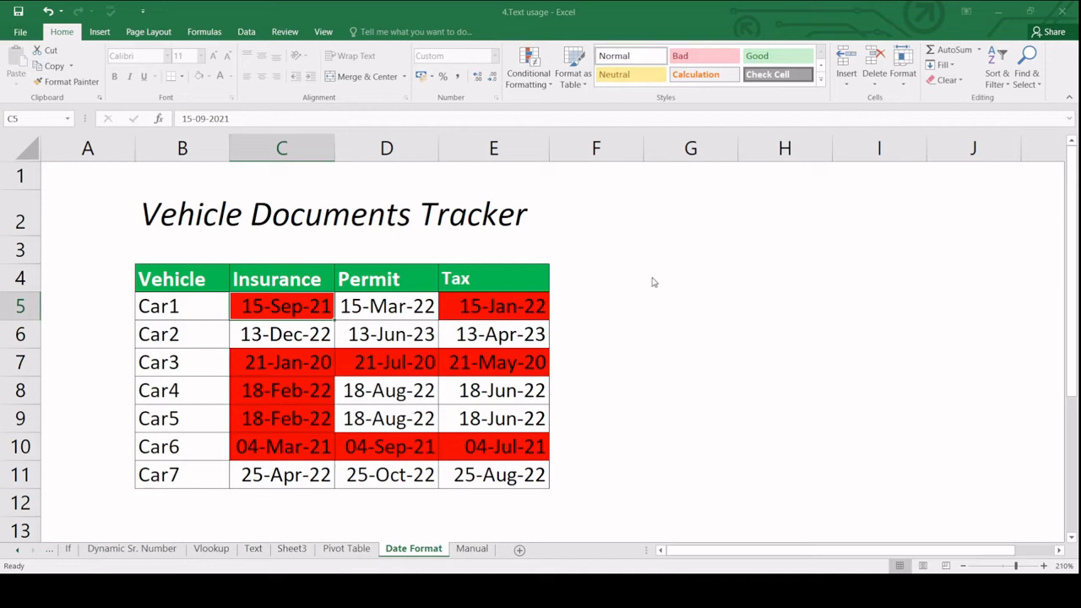
left_click(614, 312)
type("=")
left_click(333, 310)
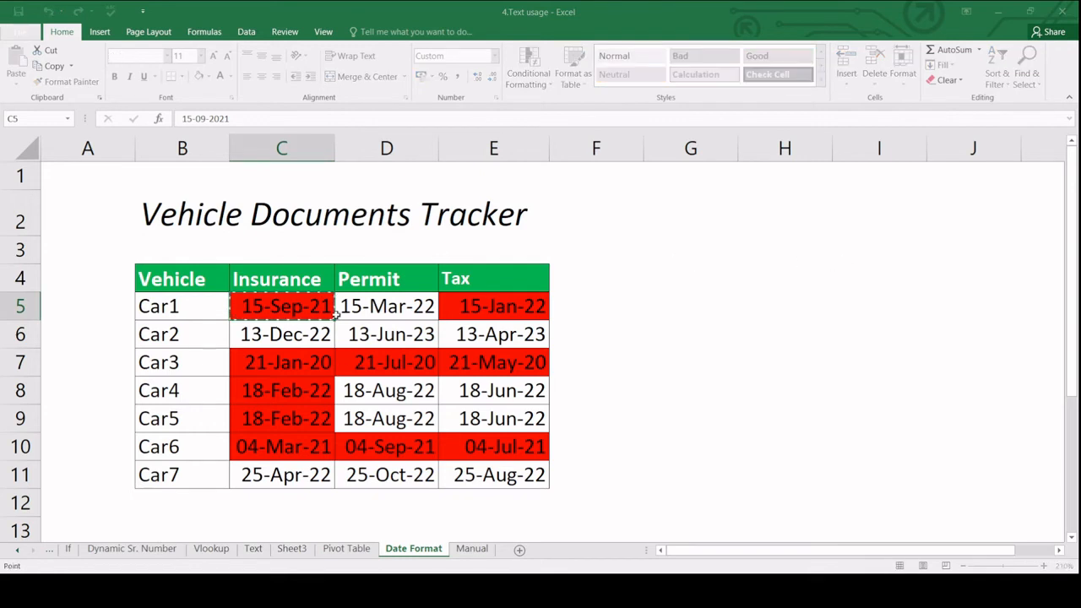
left_click_drag(290, 307, 504, 477)
key("Return")
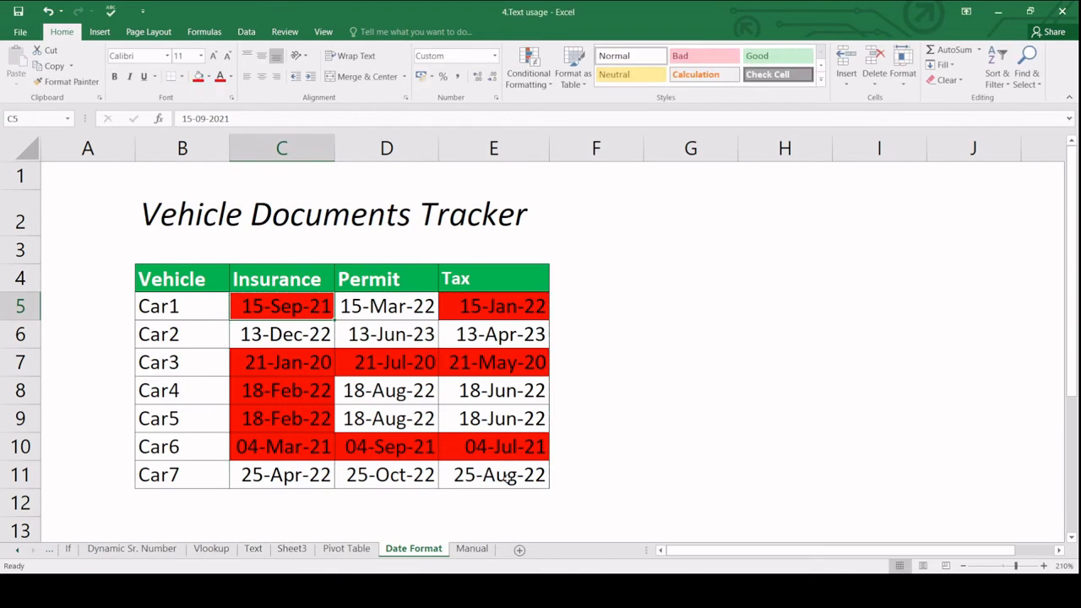
Return to the Manual sheet and remove the fill color from the Tax dates in E5:E11.
left_click(474, 549)
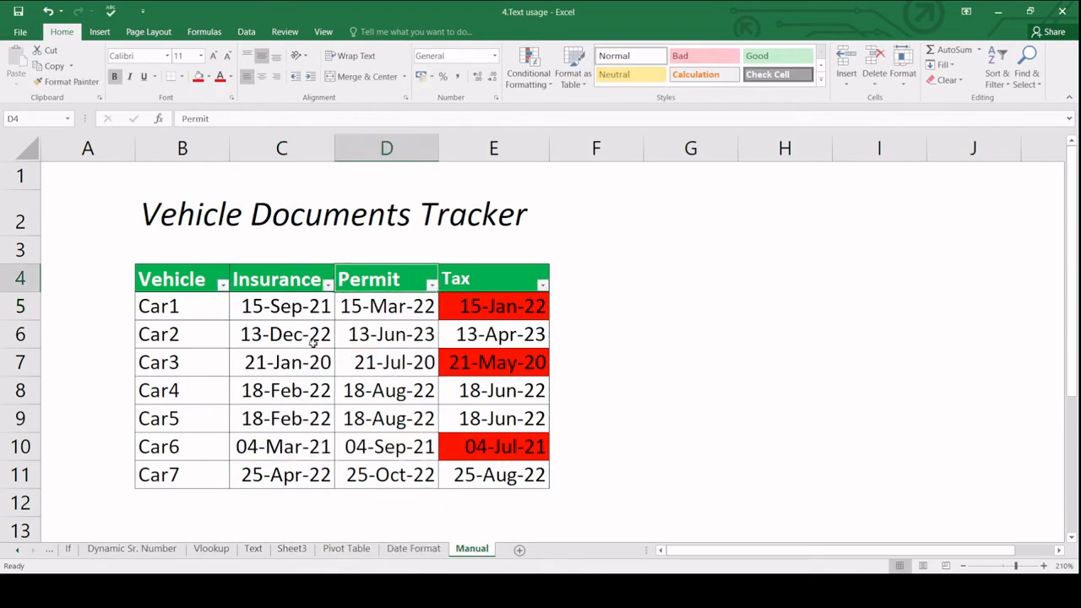
left_click(285, 306)
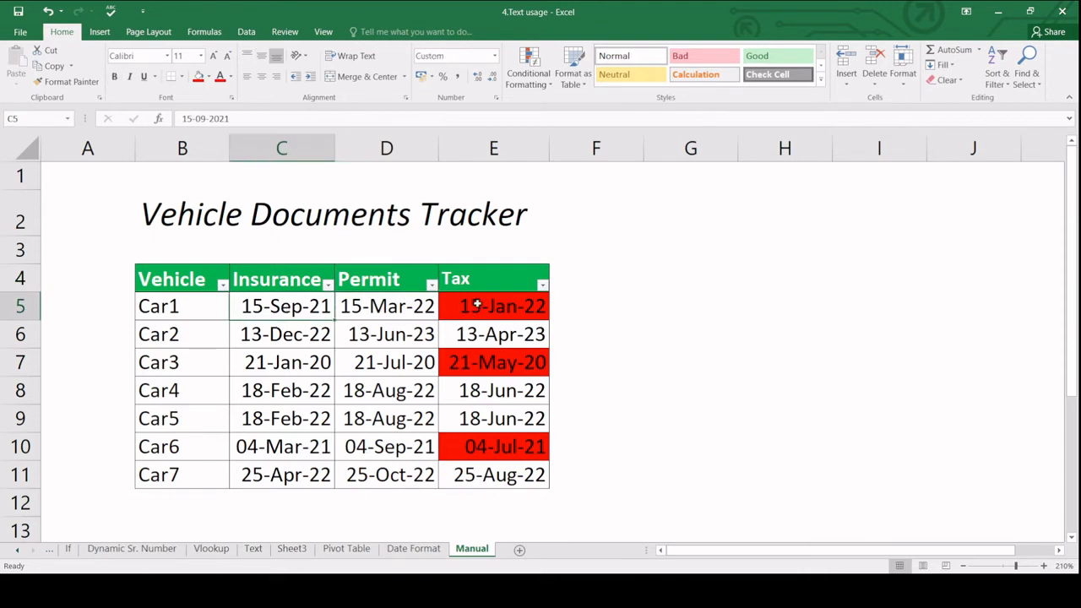
left_click_drag(477, 305, 494, 475)
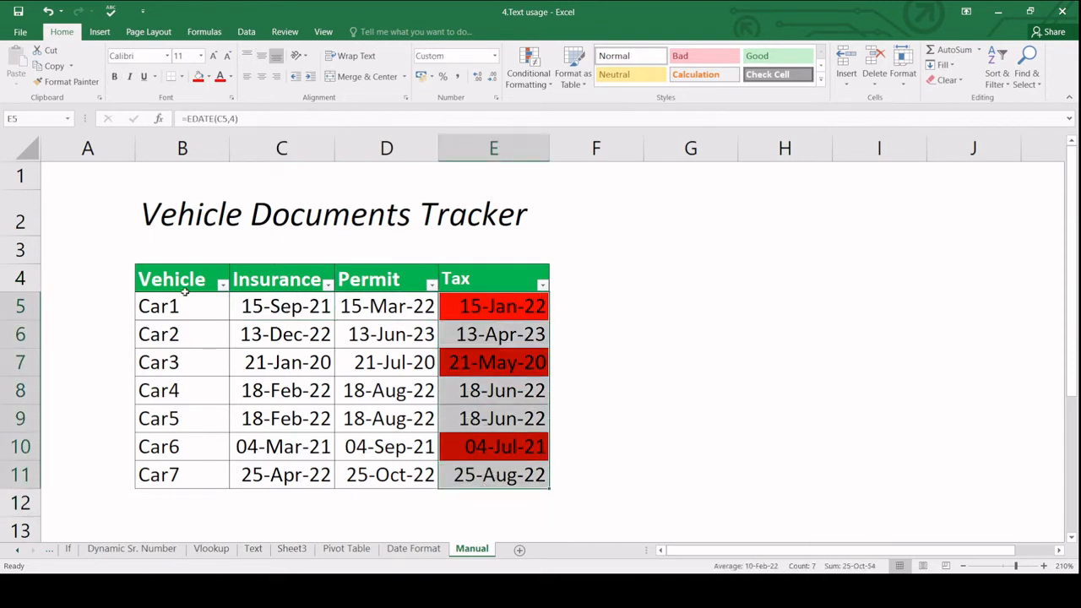
left_click(208, 78)
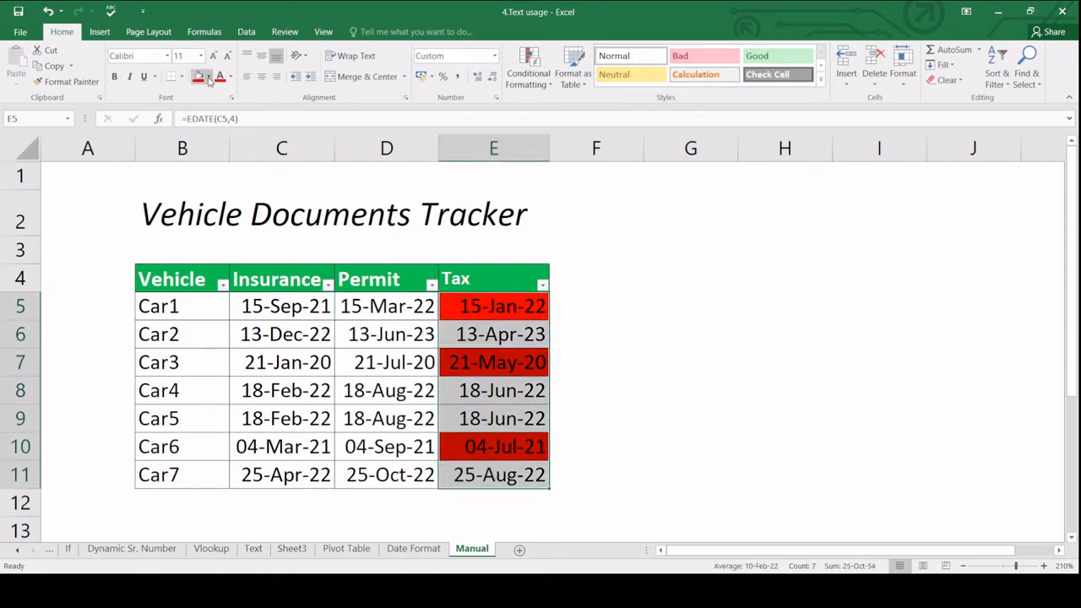
left_click(224, 196)
Create a formula-based conditional formatting rule starting from C5 that fills past dates red, and apply it to C5:E11.
left_click(262, 307)
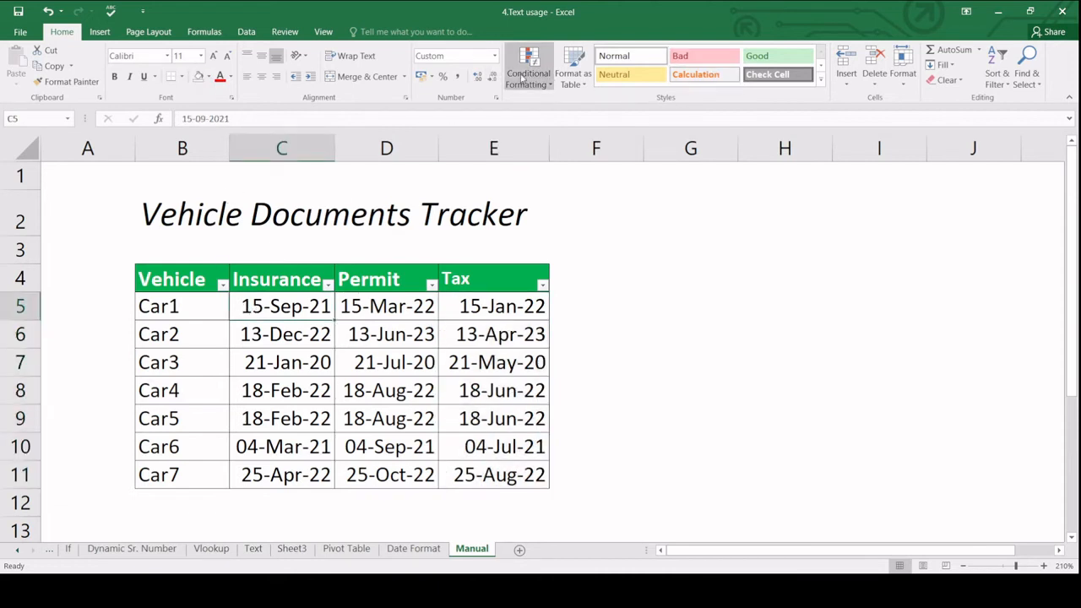
left_click(579, 253)
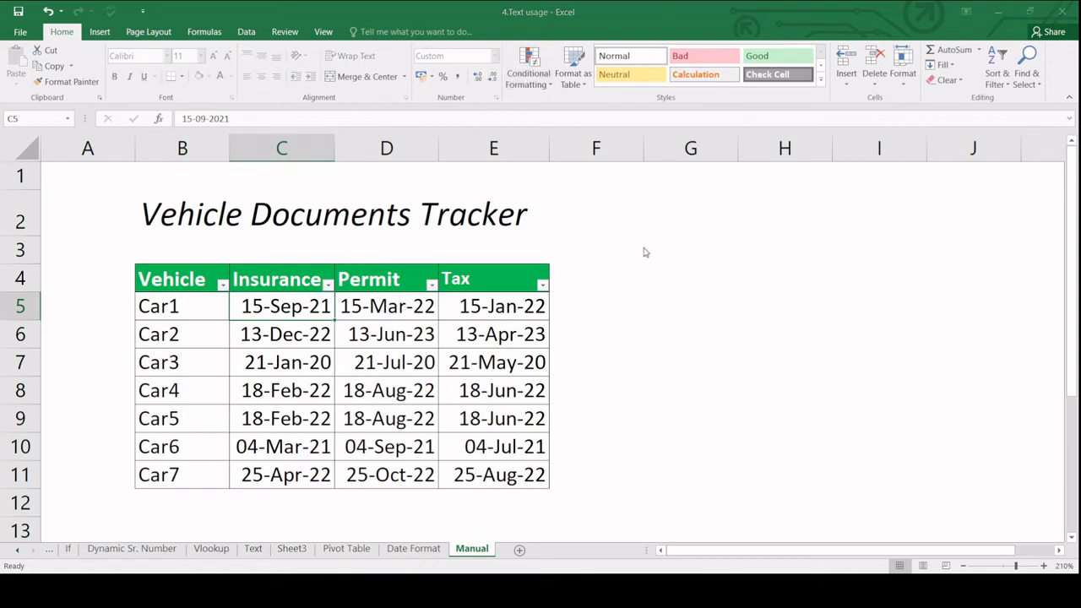
left_click(615, 299)
type("=")
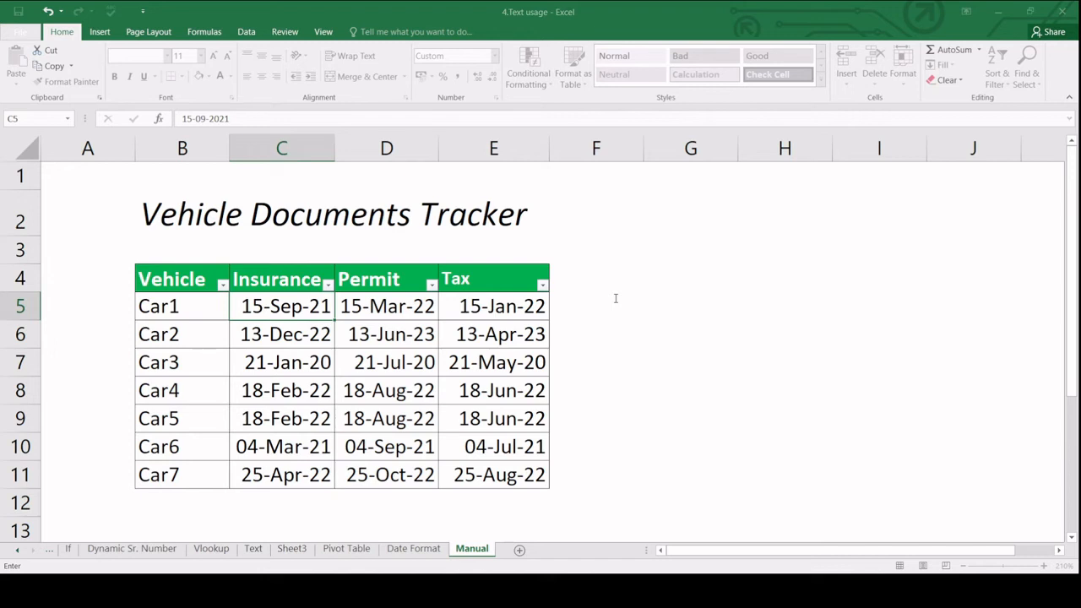
key("Escape")
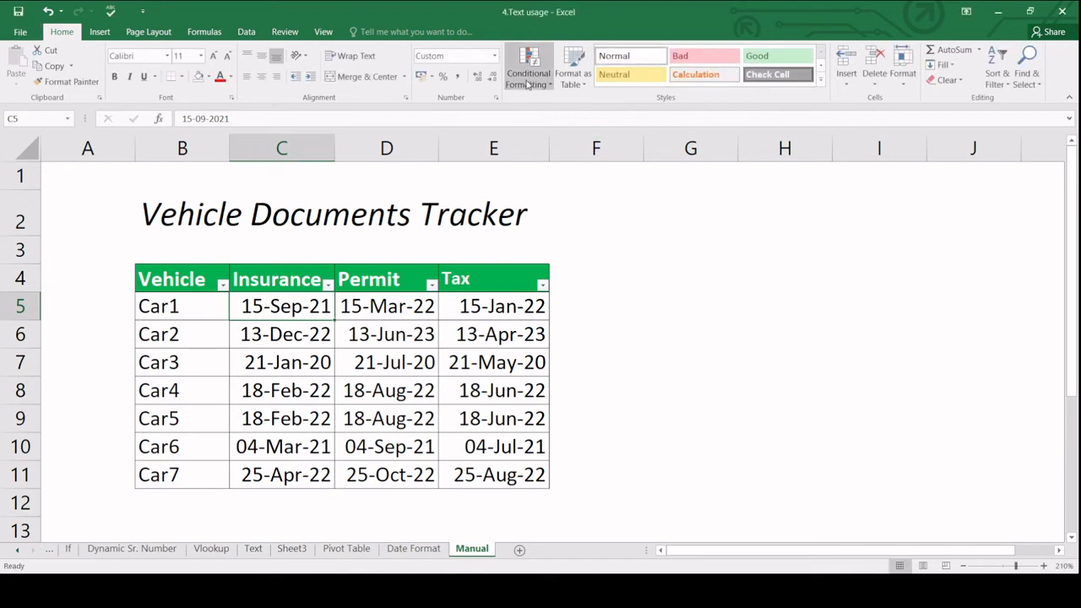
left_click(587, 288)
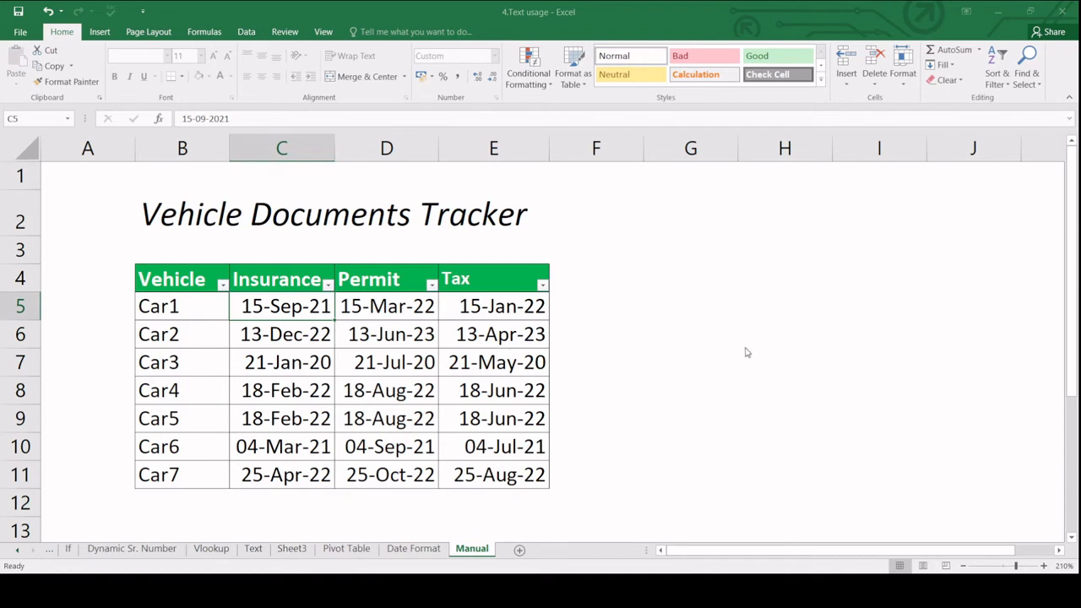
left_click(808, 251)
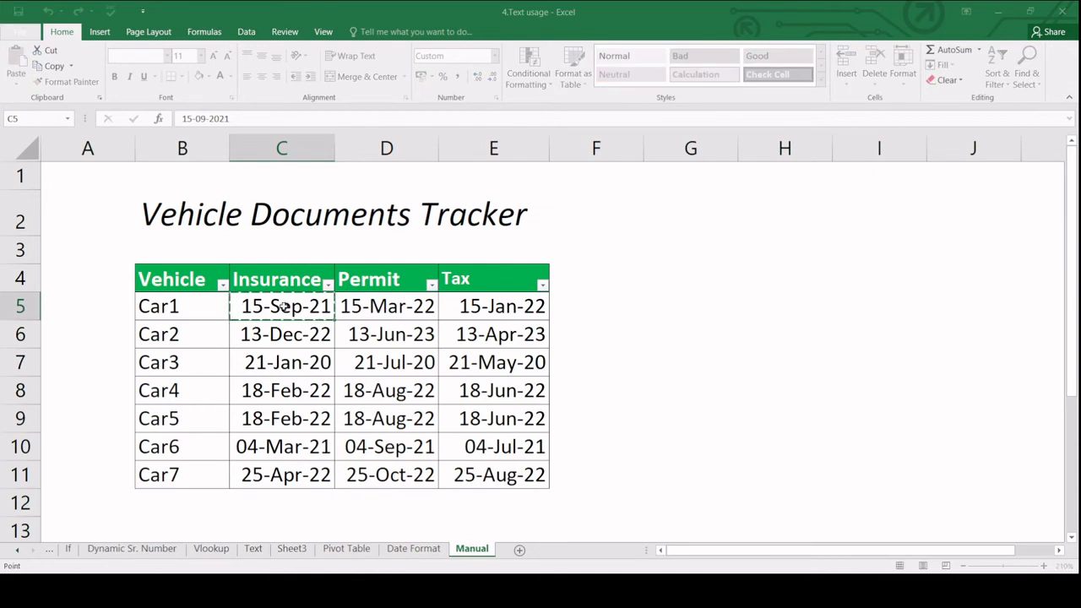
left_click_drag(284, 306, 488, 463)
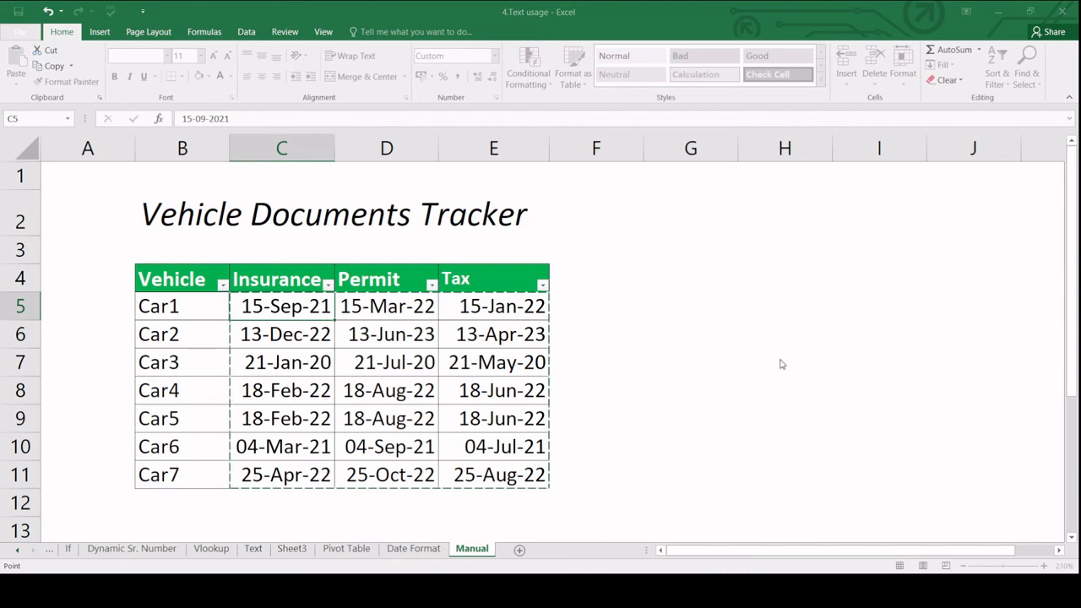
left_click(750, 350)
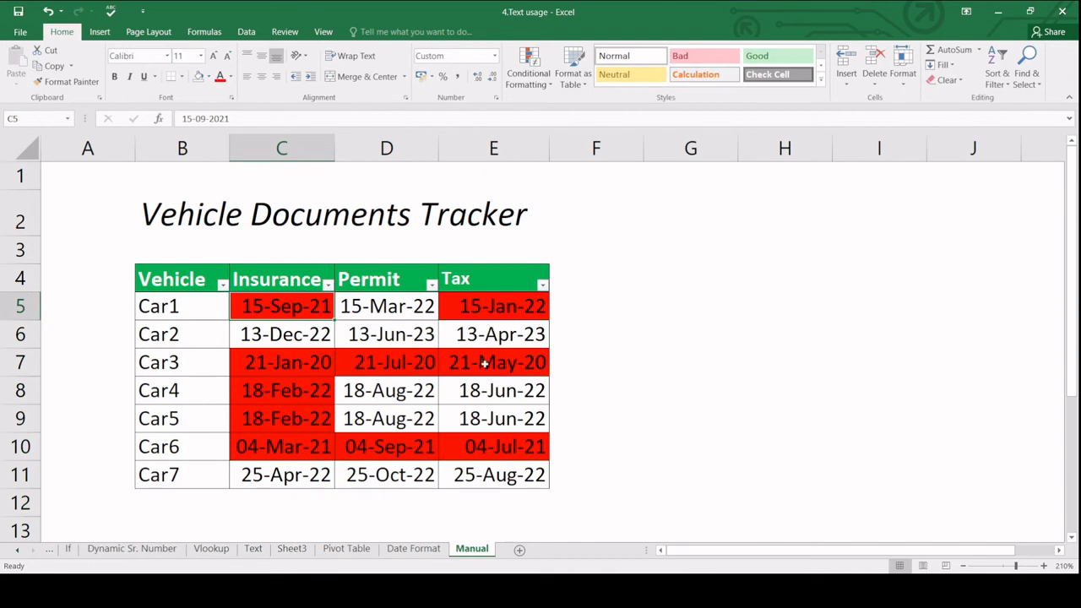
Replace Car3's Tax date in E7 with 27-02-2022.
left_click(484, 362)
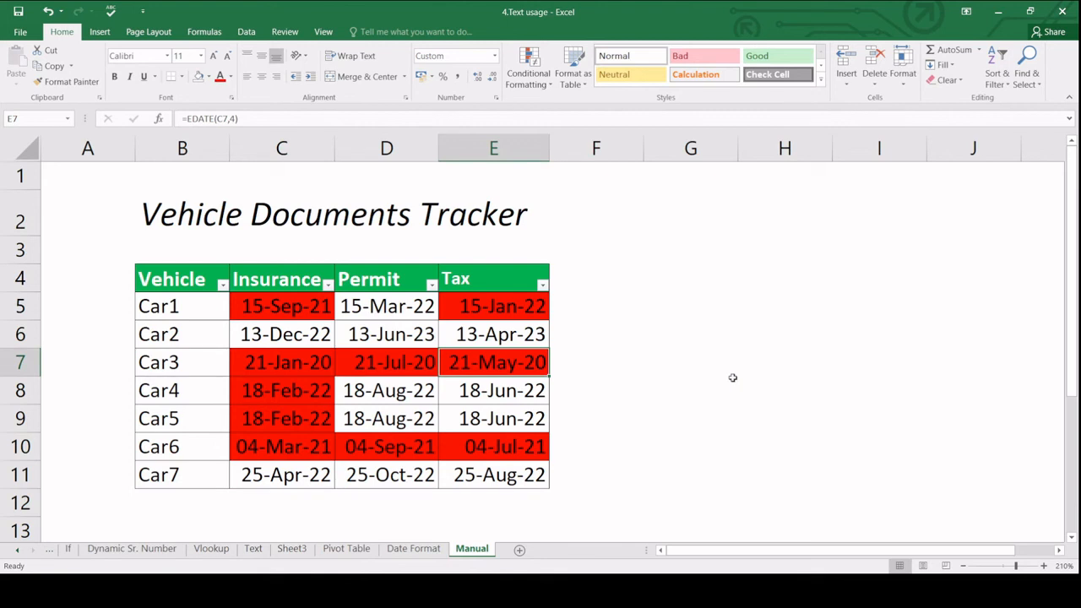
key("BackSpace")
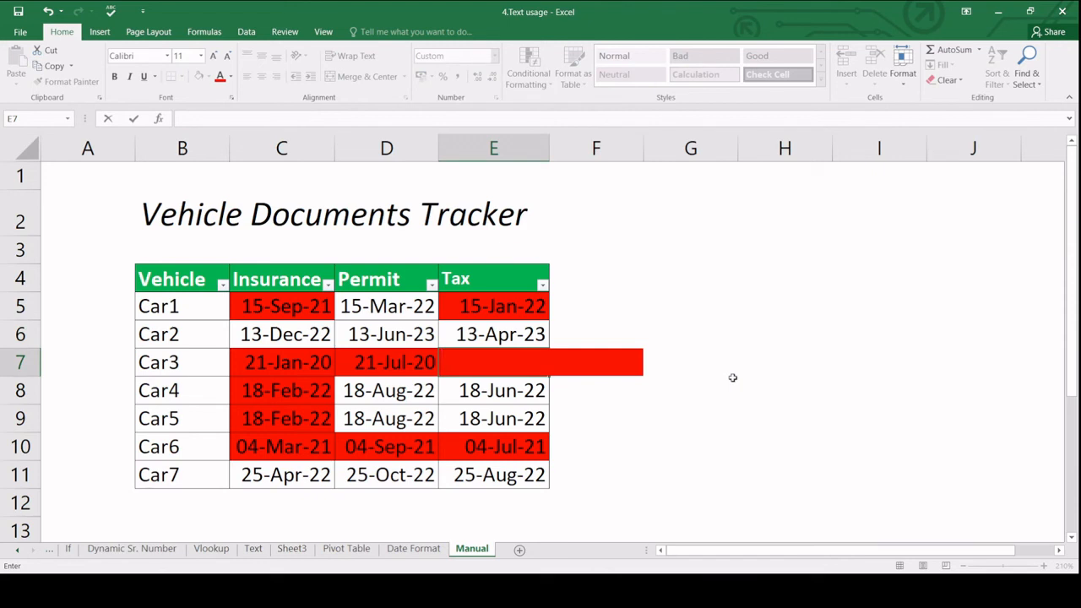
type("27-02-2022")
key("Return")
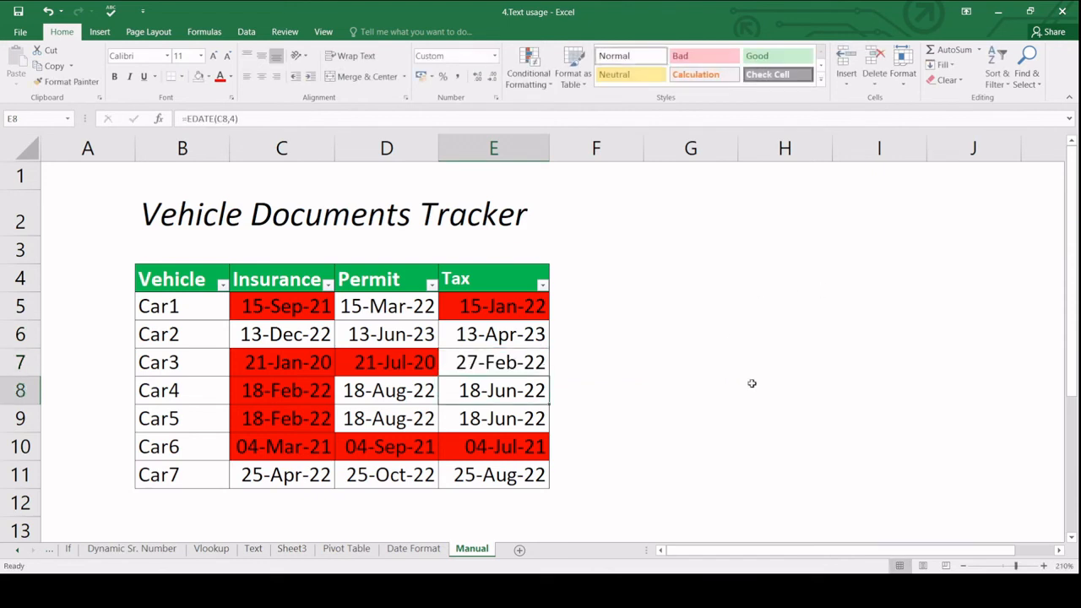
Change the year of Car3's Tax date so that E7 reads 27-02-2023.
left_click(545, 364)
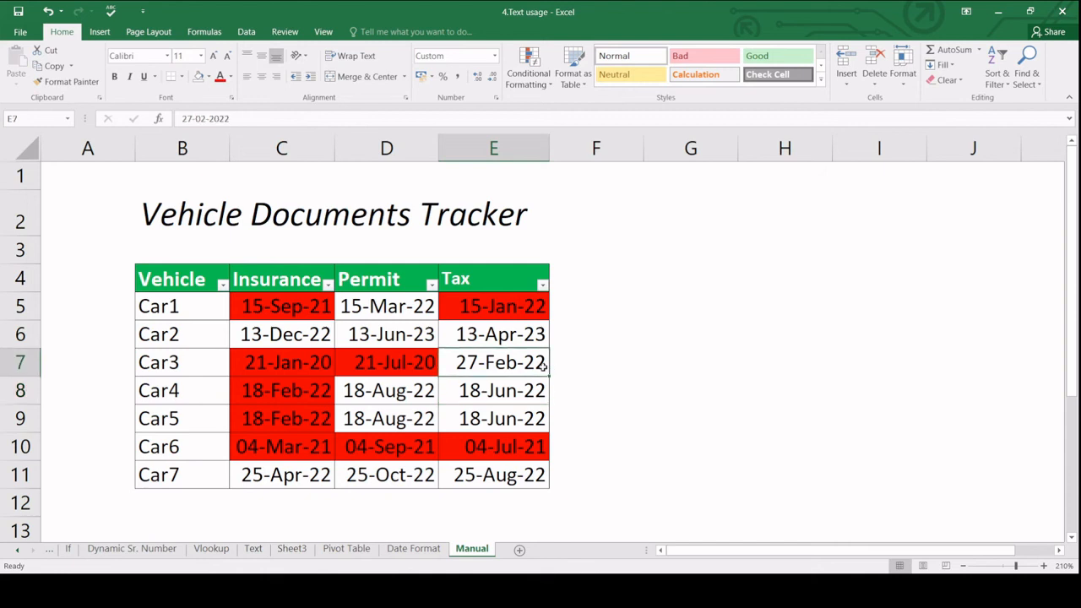
key("F2")
key("BackSpace")
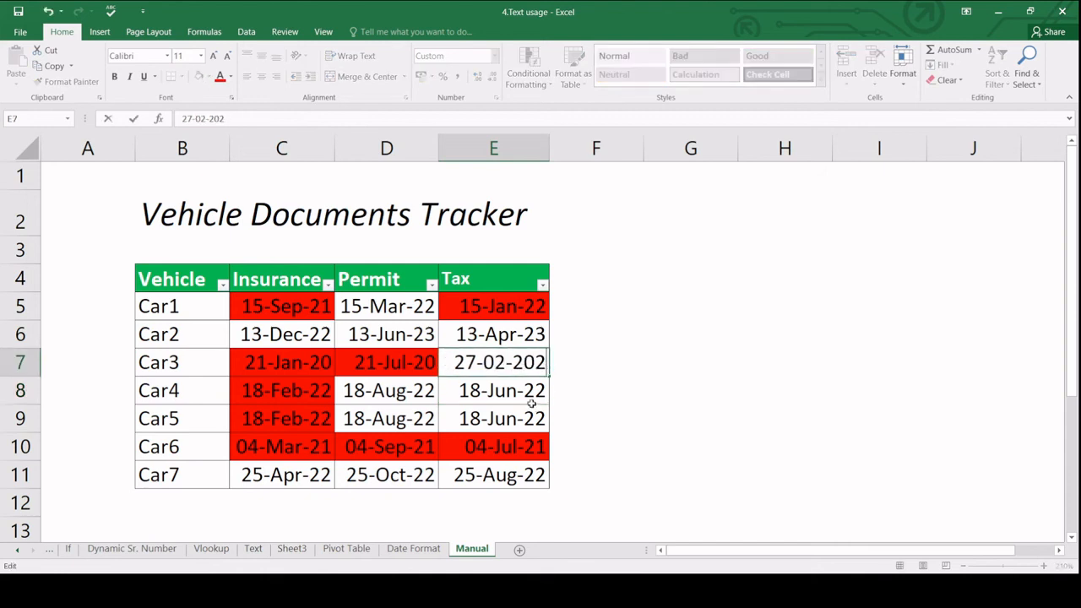
type("3")
key("Return")
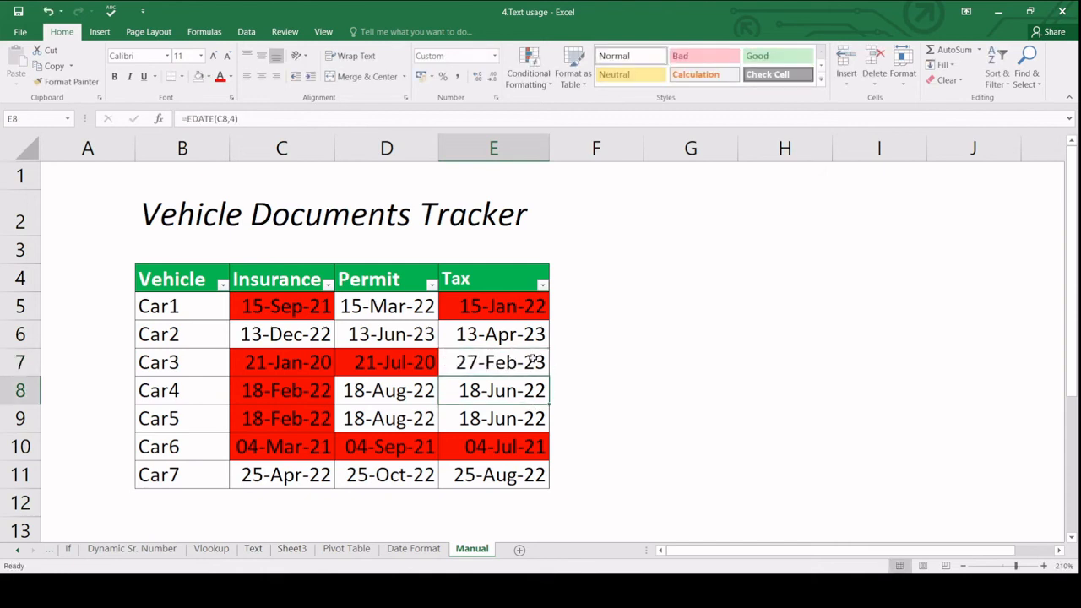
Set Car3's Tax date in E7 to 27-02-2021 to test the formatting rule with a past date.
left_click(534, 361)
key("F2")
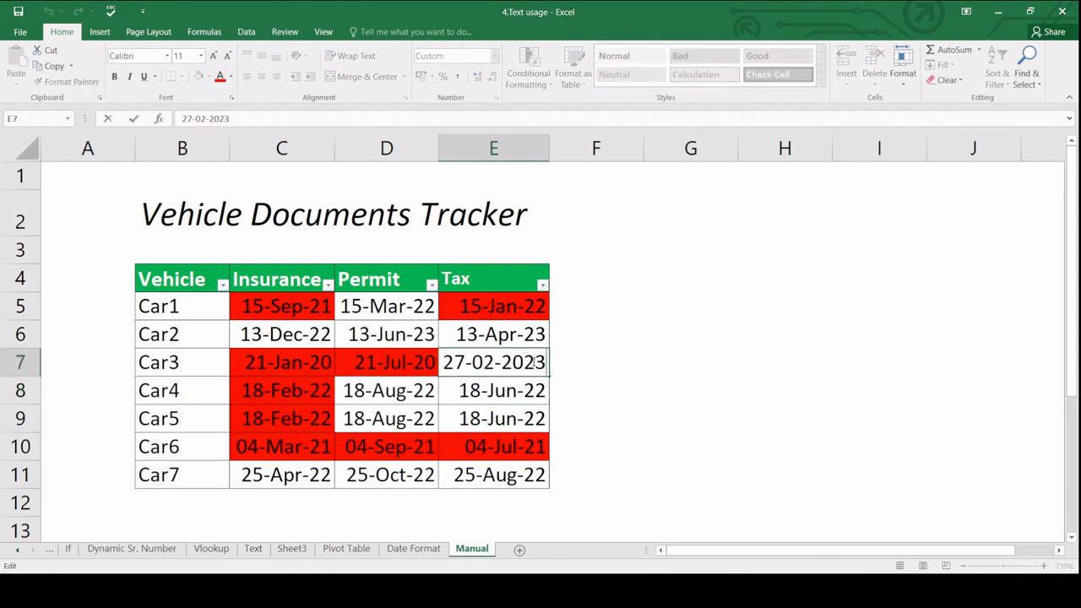
key("BackSpace")
type("1")
key("Return")
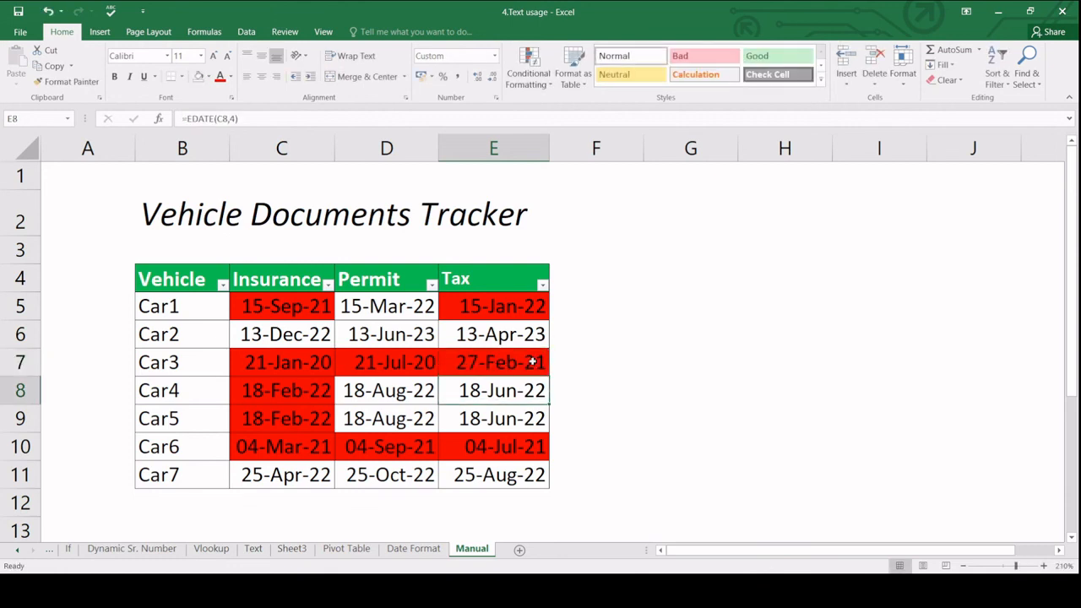